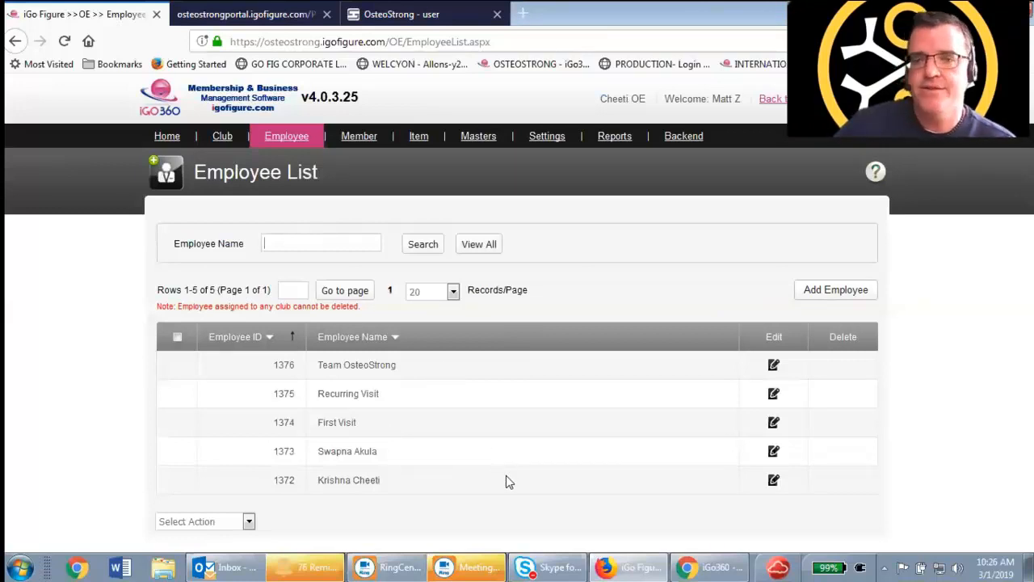
Open the fourth employee's record for editing and fill in their Street 1 address and Zip/Postal Code
click(774, 453)
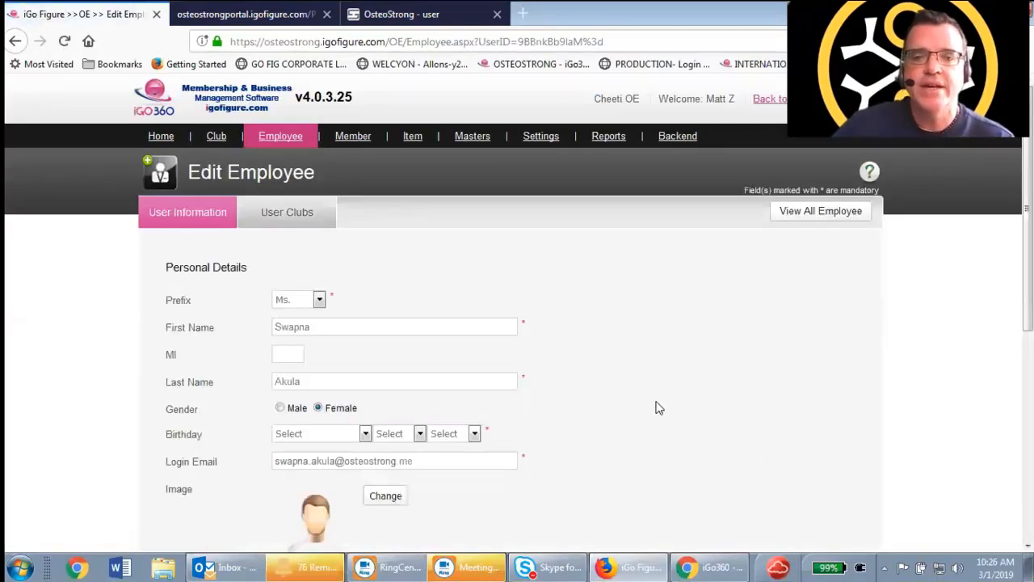
scroll(655, 404, down, 3)
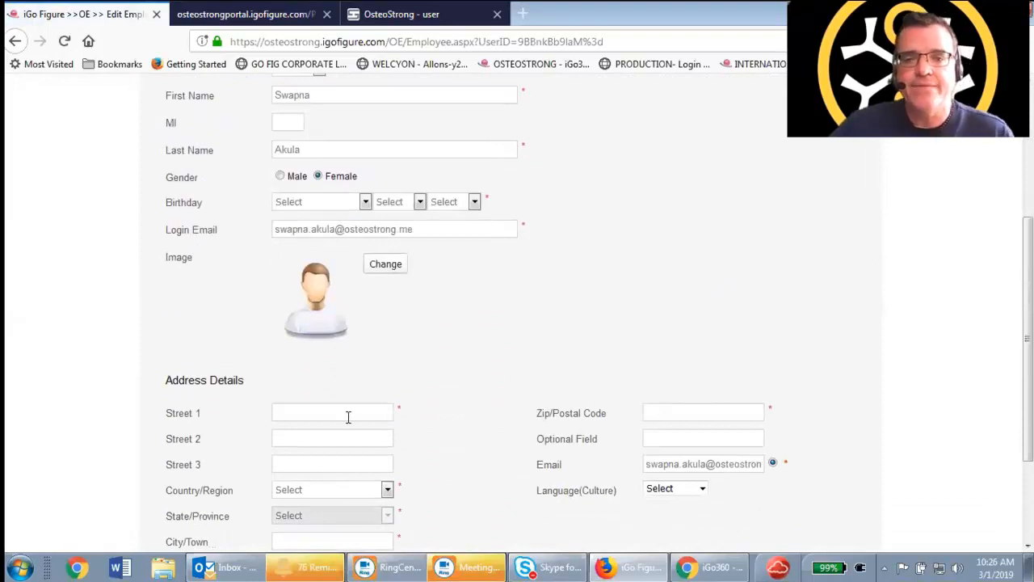
text(1111 Main)
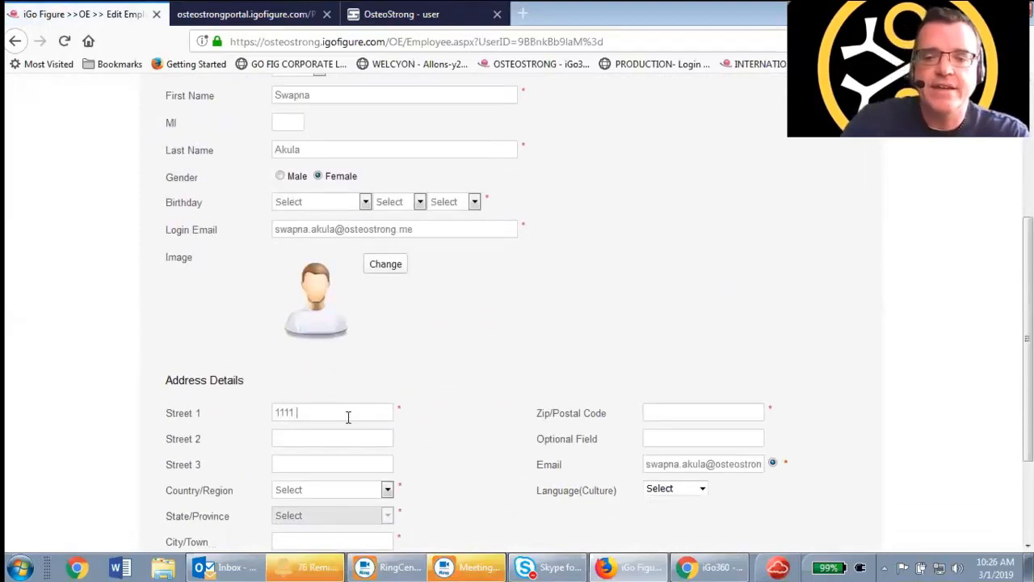
click(651, 415)
text(1111)
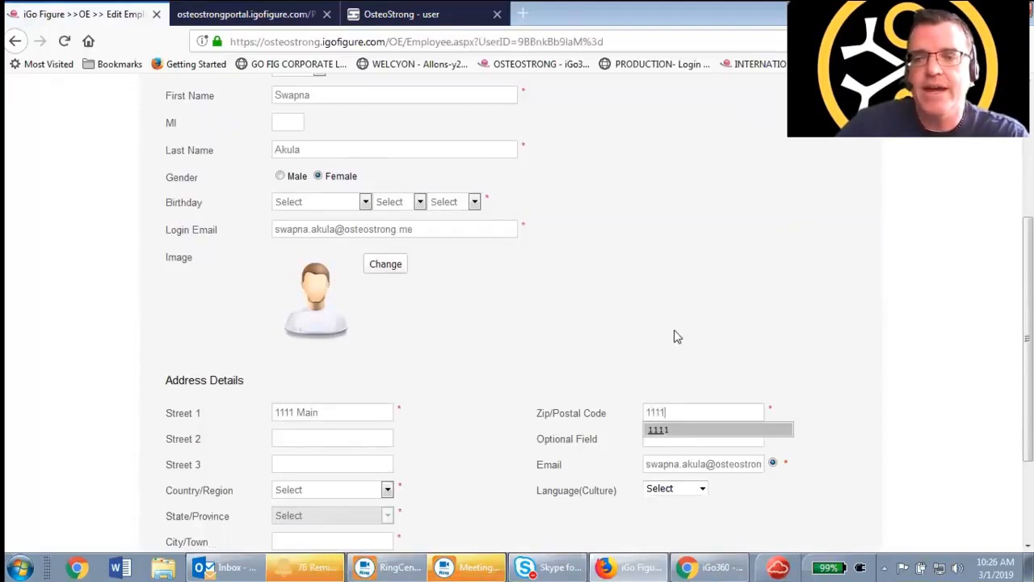
text(11)
Set the employee's Country/Region to United States and State/Province to Texas
scroll(566, 363, down, 3)
click(390, 353)
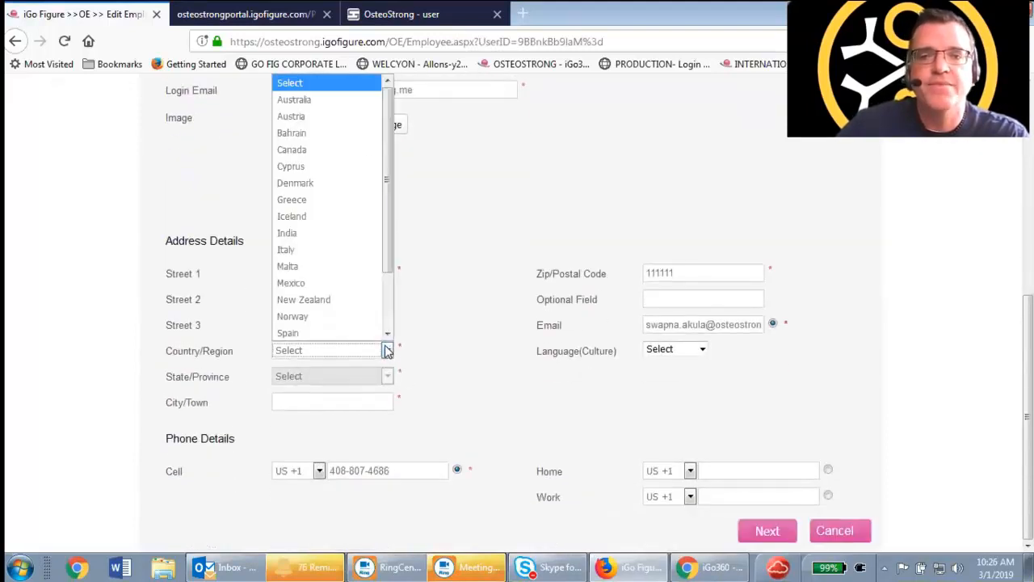
scroll(368, 185, down, 2)
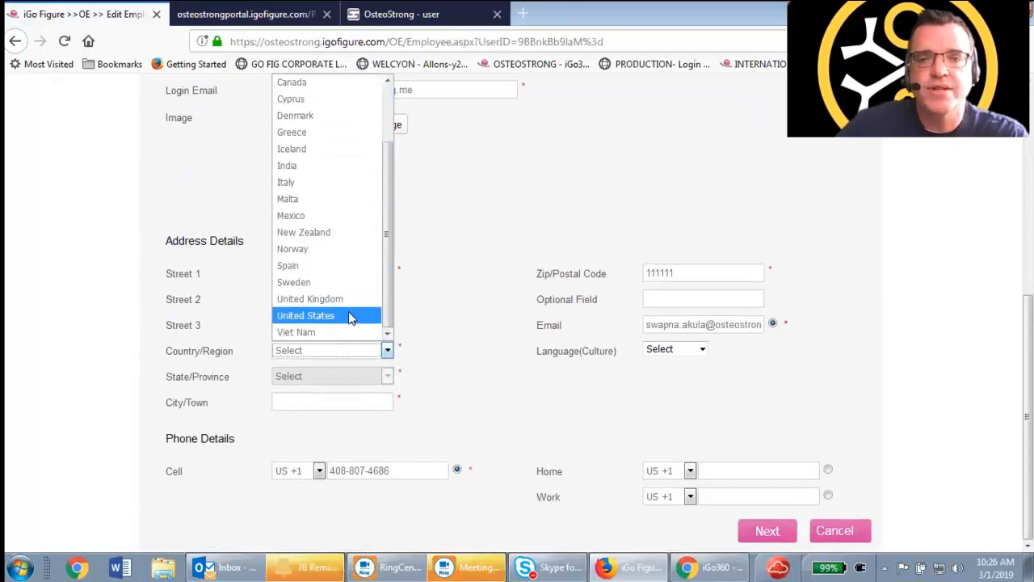
click(349, 315)
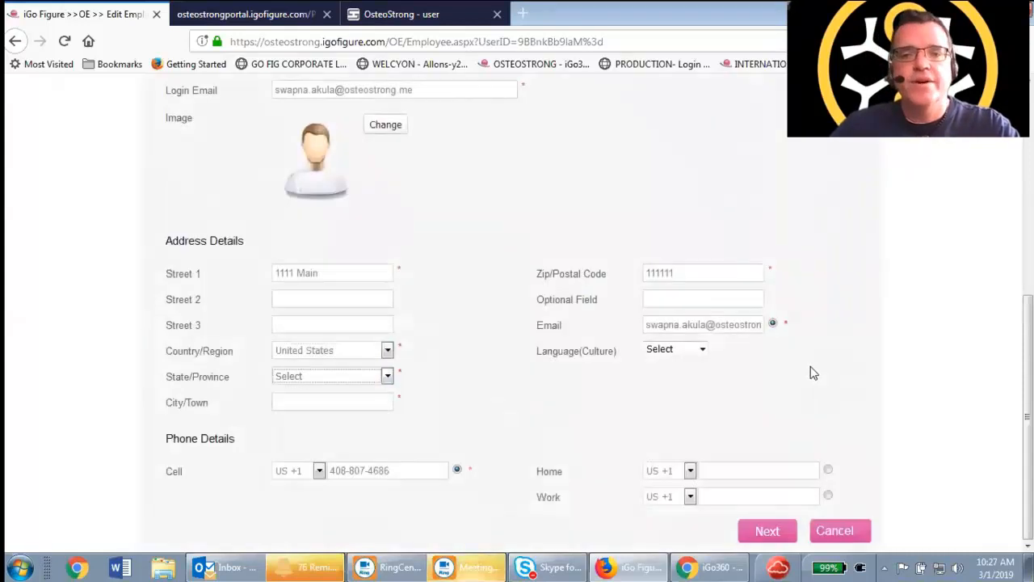
click(387, 376)
scroll(354, 212, down, 6)
scroll(328, 284, down, 5)
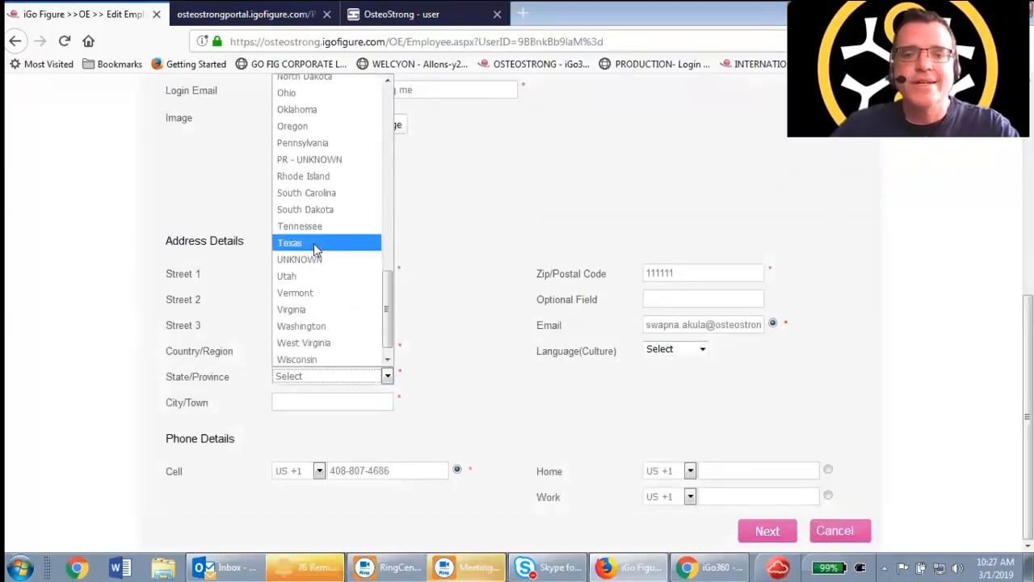
click(314, 243)
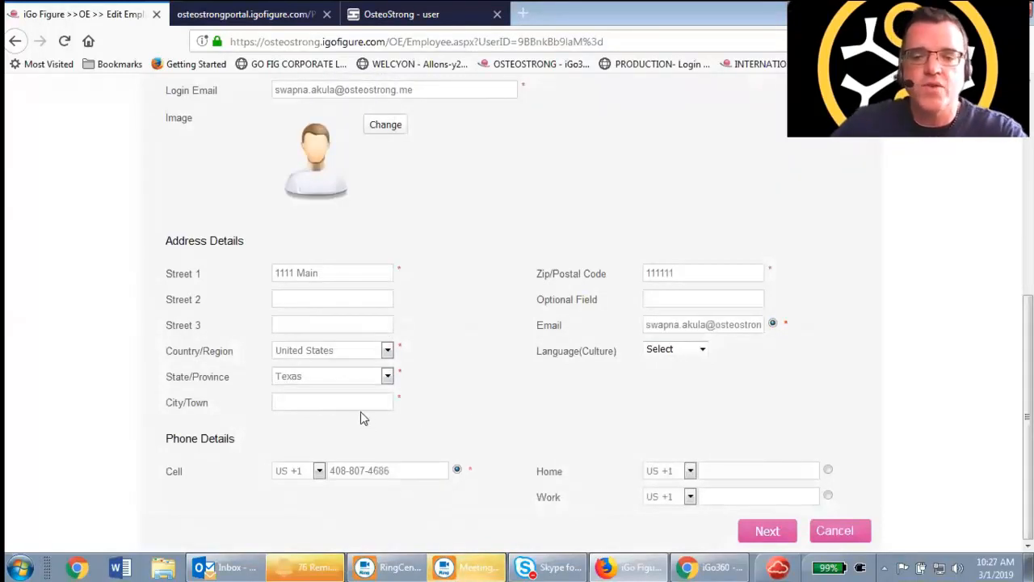
Enter Frisco as the employee's City/Town
text(Frisco)
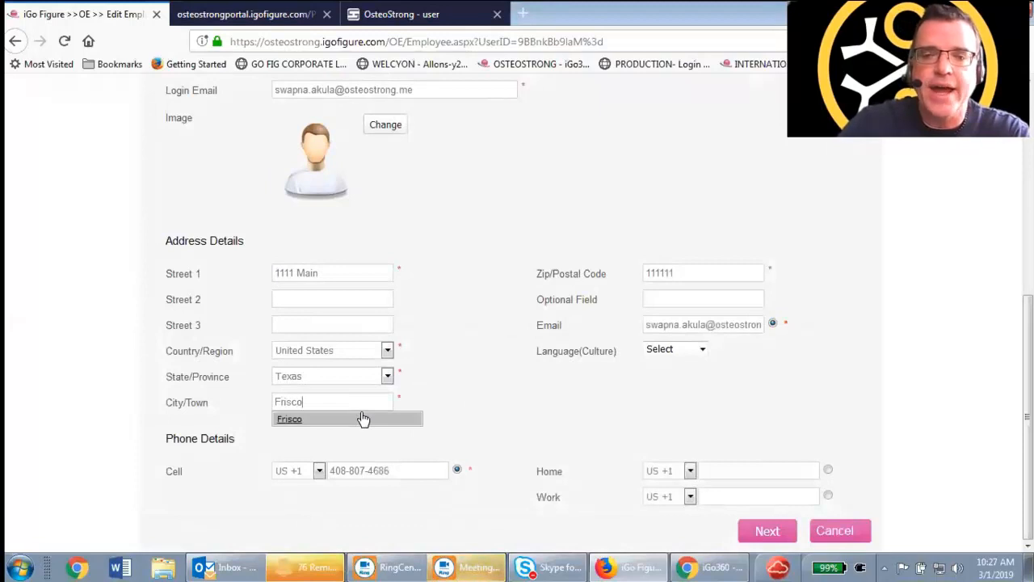
key(Tab)
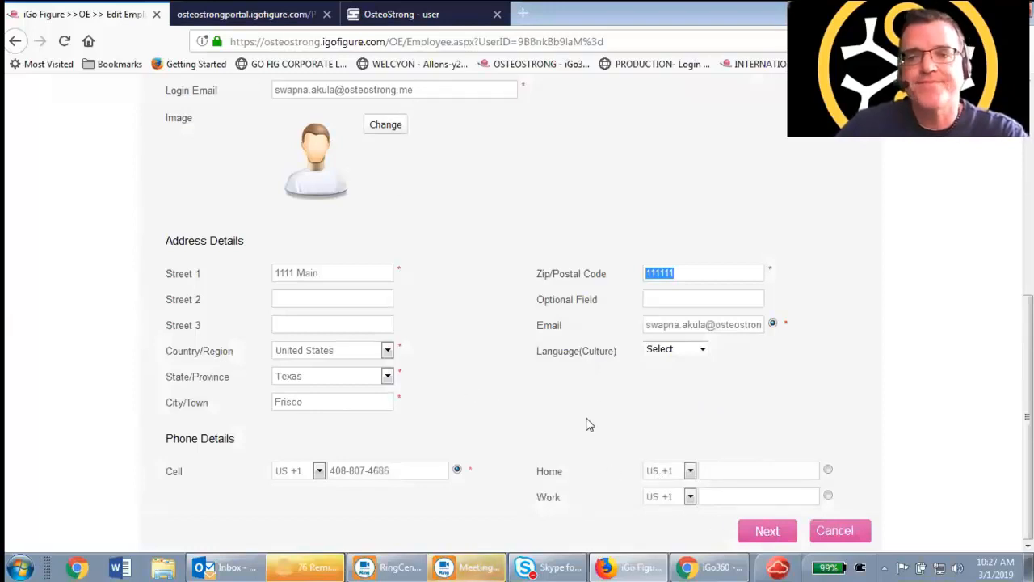
scroll(585, 415, up, 3)
scroll(512, 319, down, 3)
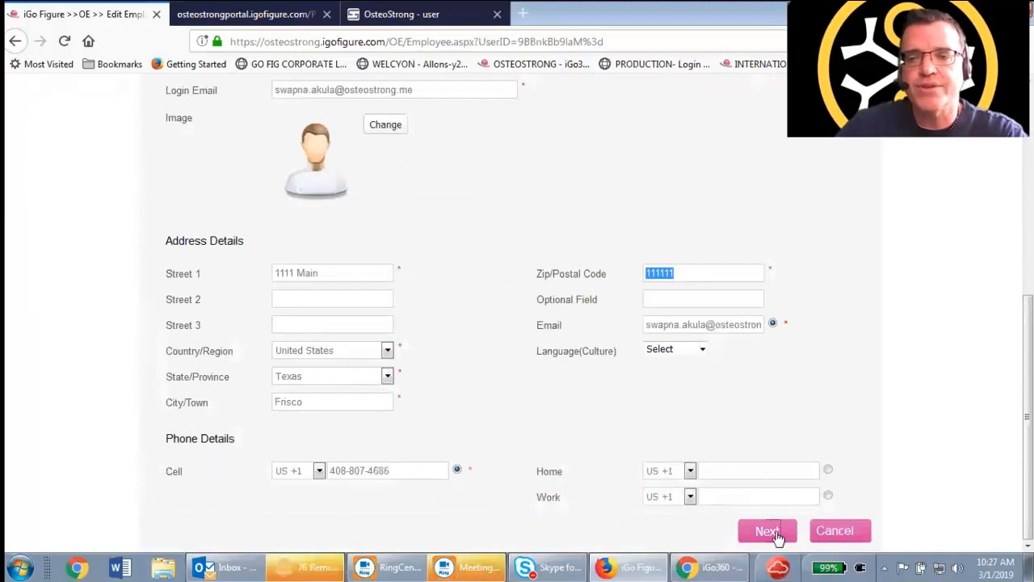
Submit the employee details, filling in the required birthday with month January and day 1
click(768, 530)
click(367, 84)
click(322, 119)
click(420, 83)
click(386, 118)
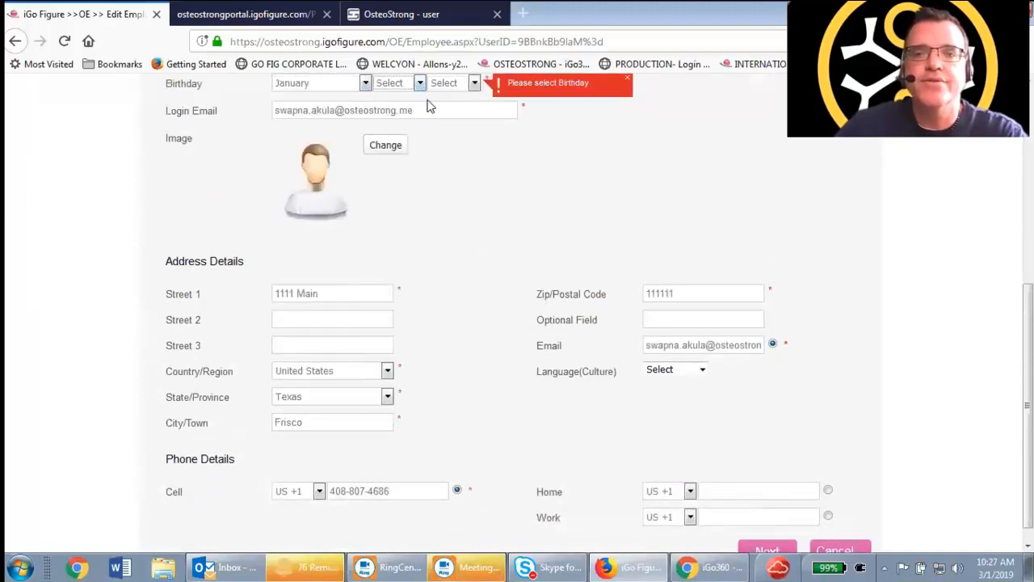
click(474, 84)
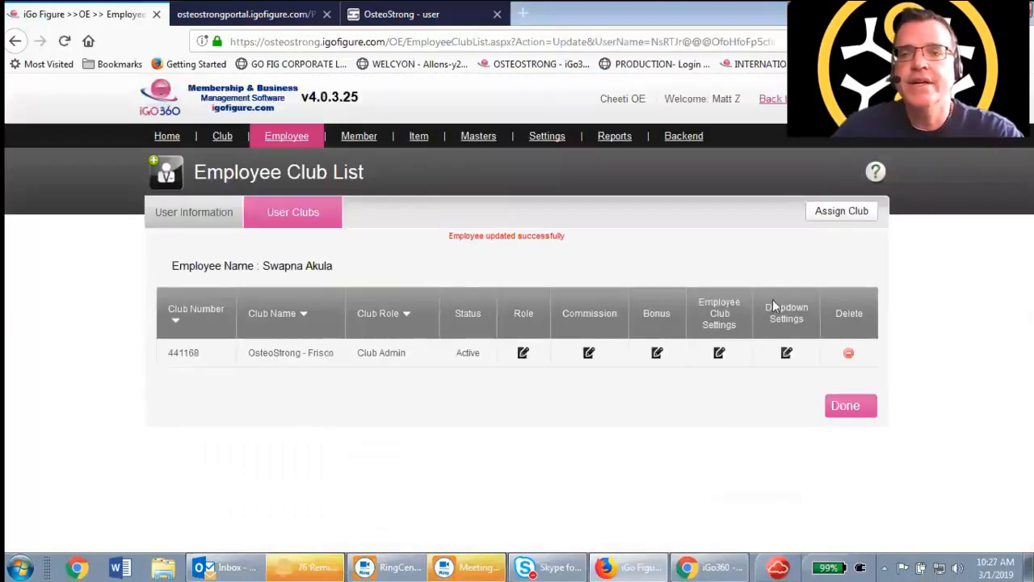
click(843, 213)
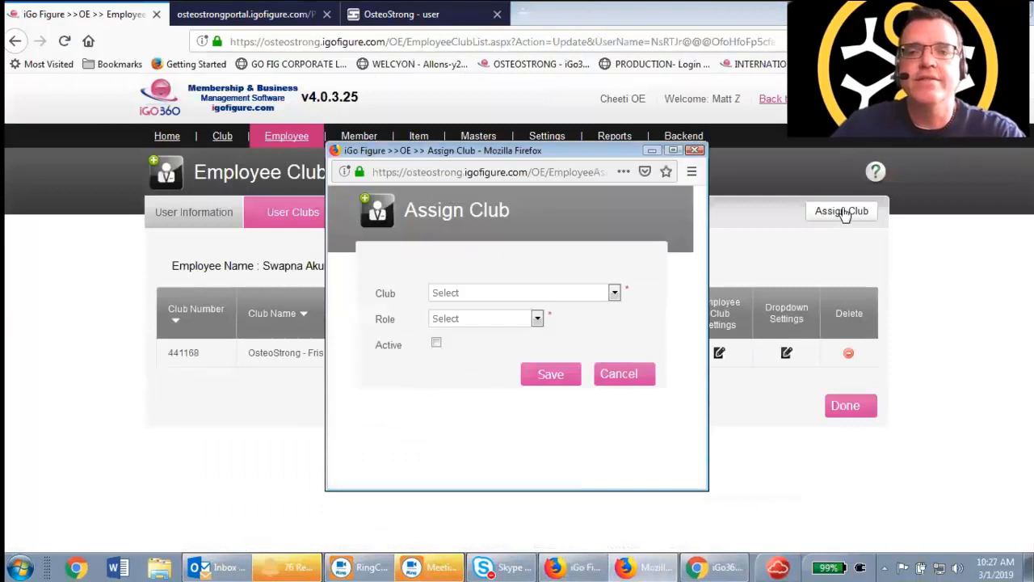
click(614, 293)
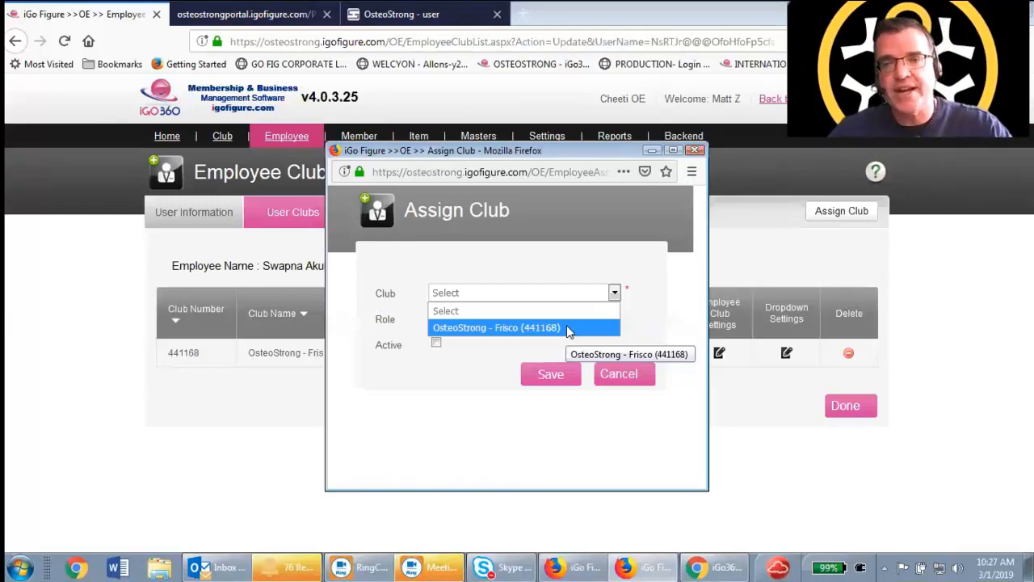
click(525, 358)
click(480, 326)
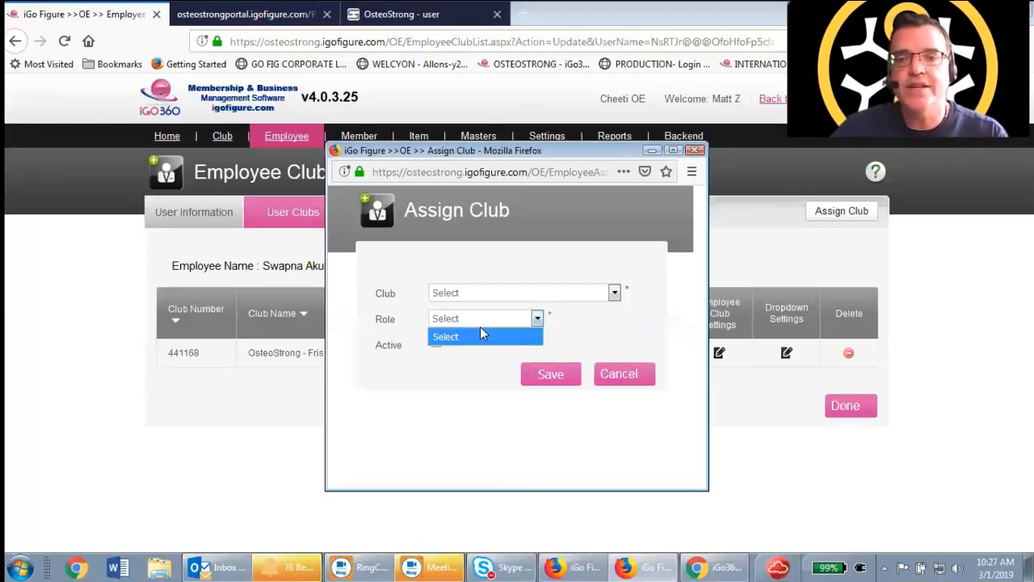
click(578, 295)
click(549, 326)
click(539, 319)
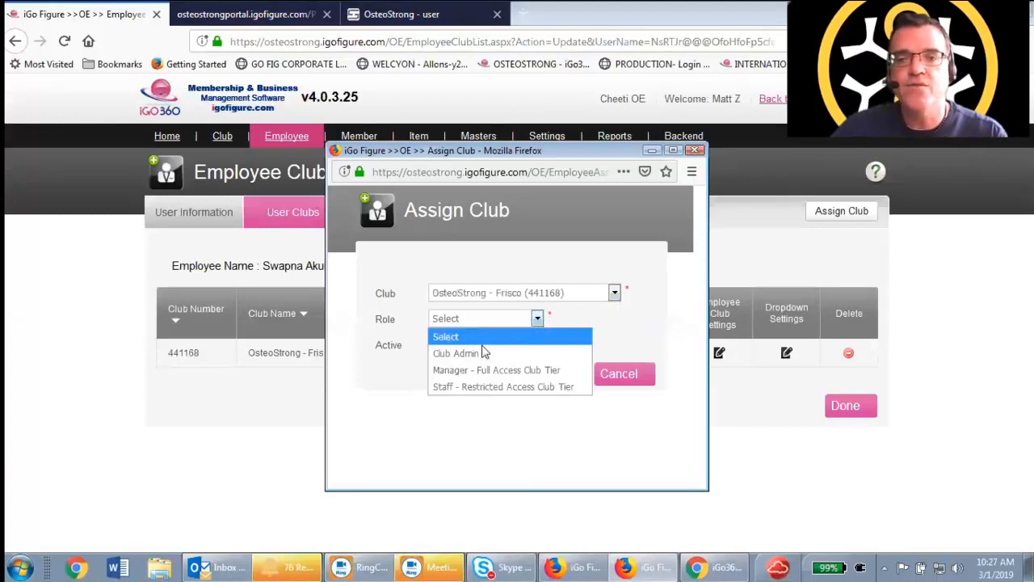
click(618, 312)
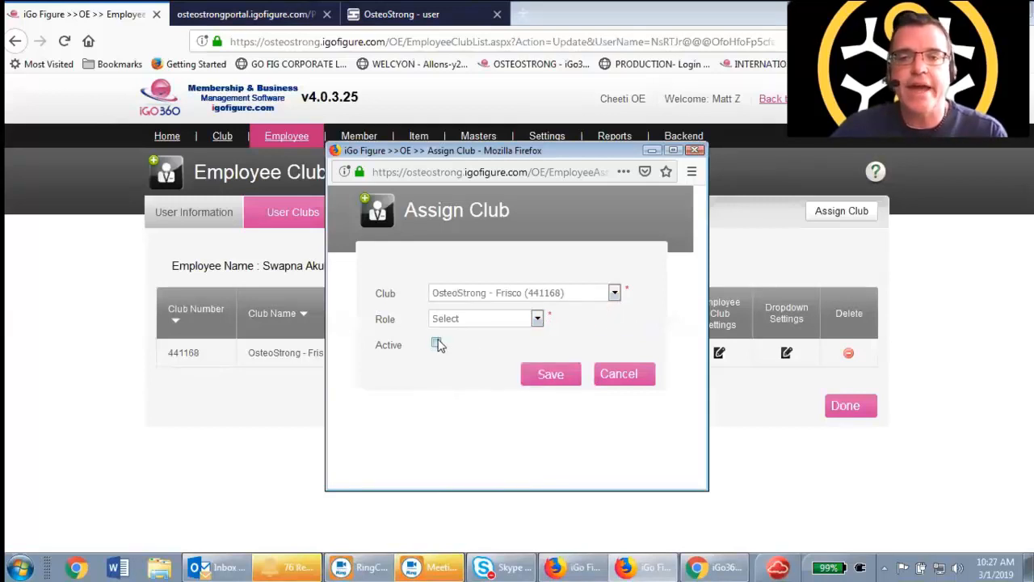
click(614, 377)
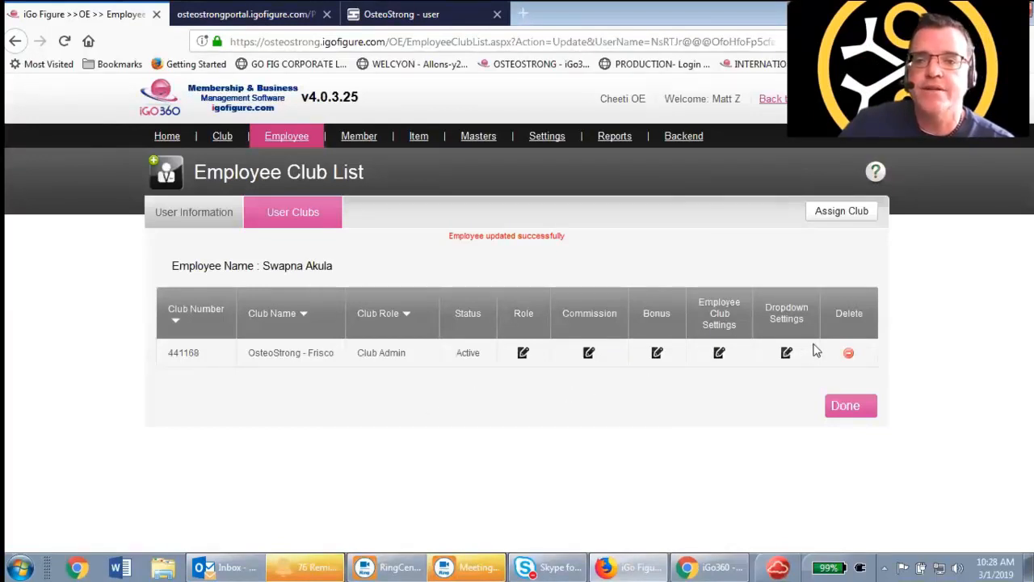
Review the dropdown settings of the employee's OsteoStrong - Frisco club assignment
click(787, 353)
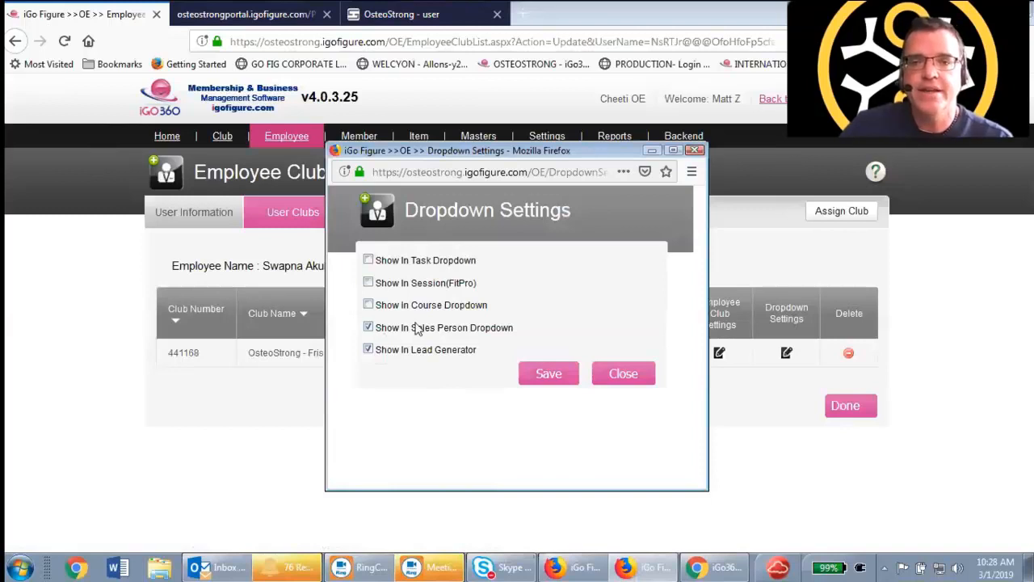
click(620, 377)
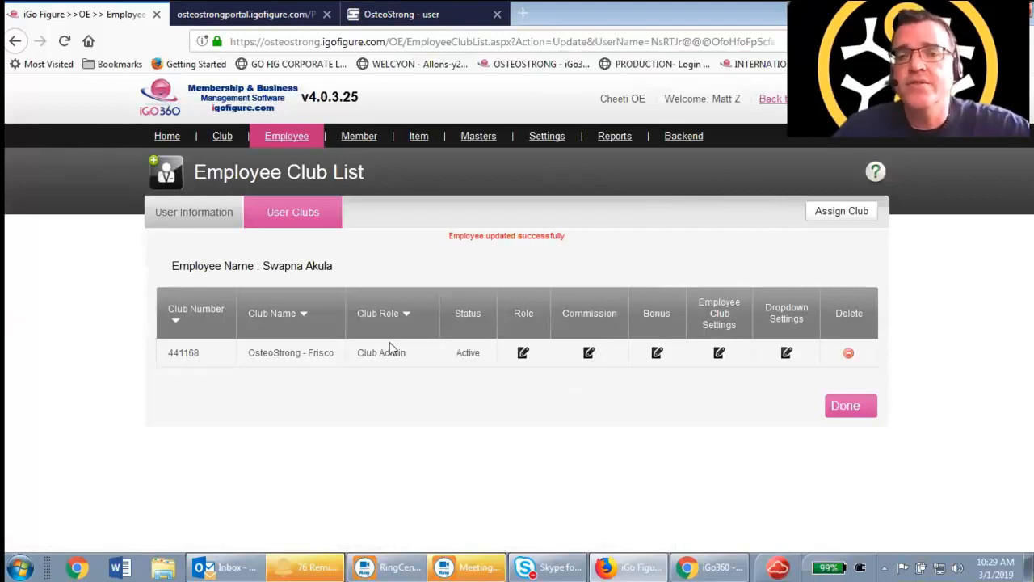
Open the help learning center and browse the iGo 360 course chapters, then return to the employee club list
click(877, 173)
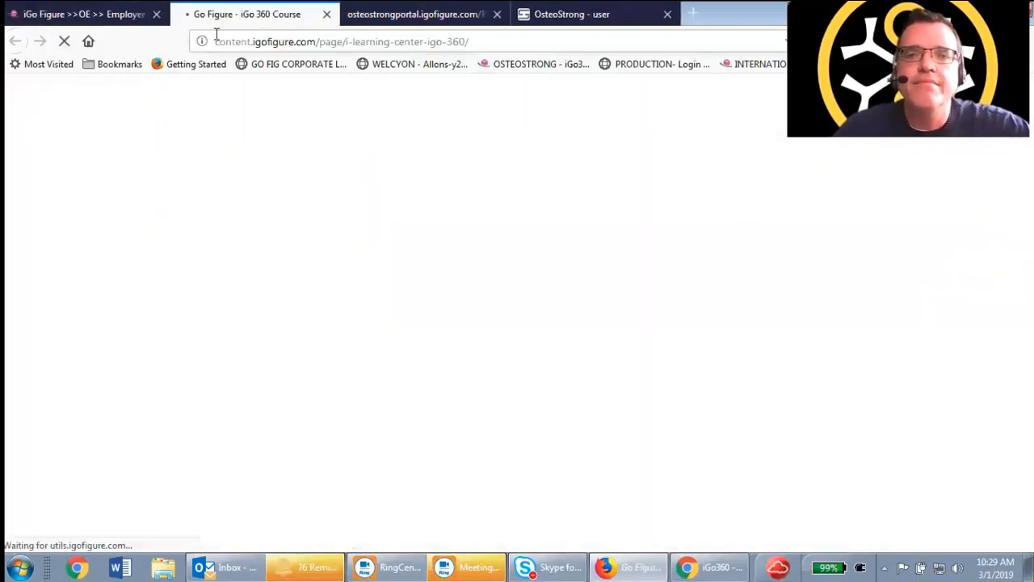
scroll(333, 331, down, 4)
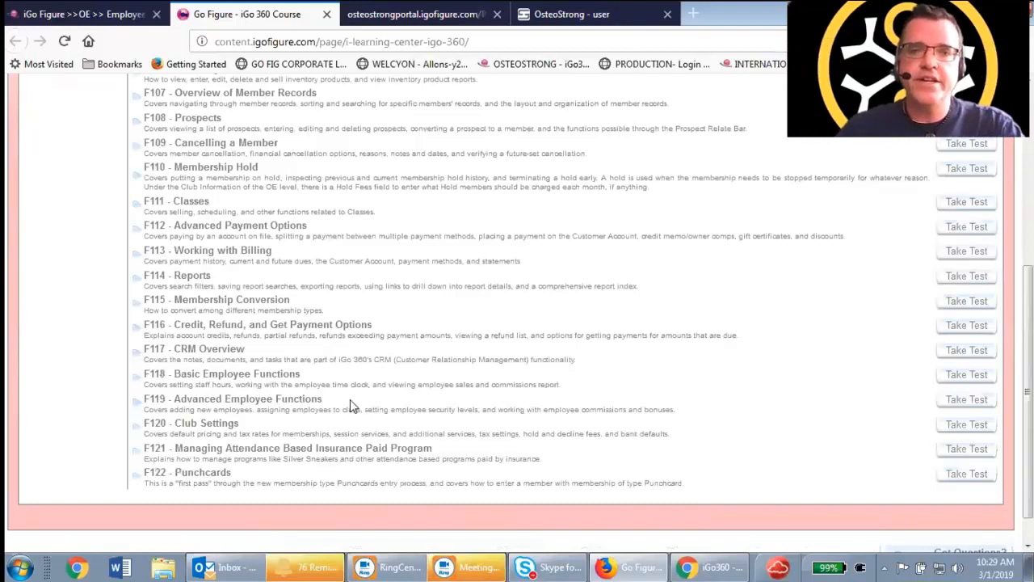
scroll(349, 400, up, 3)
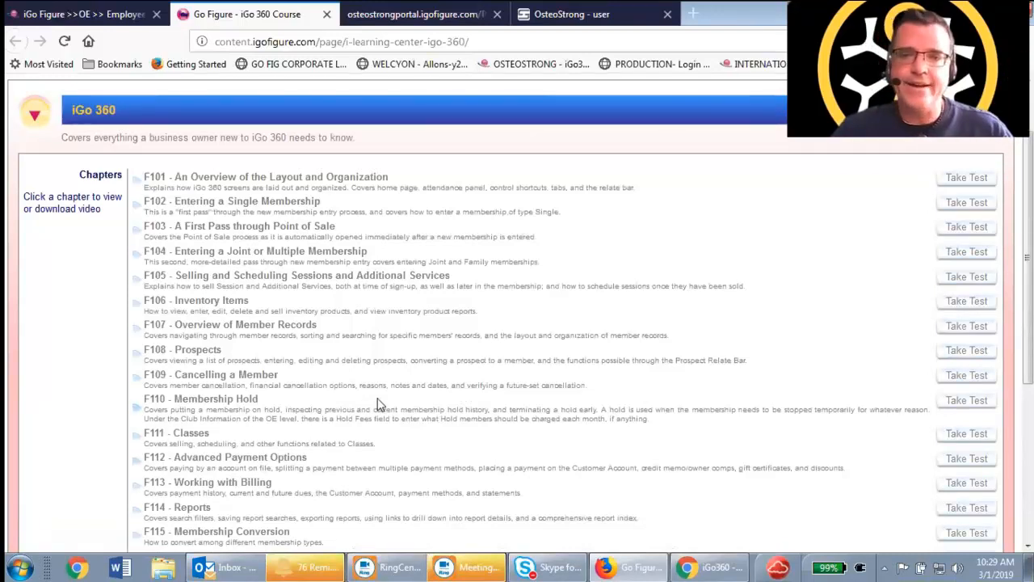
scroll(388, 396, down, 2)
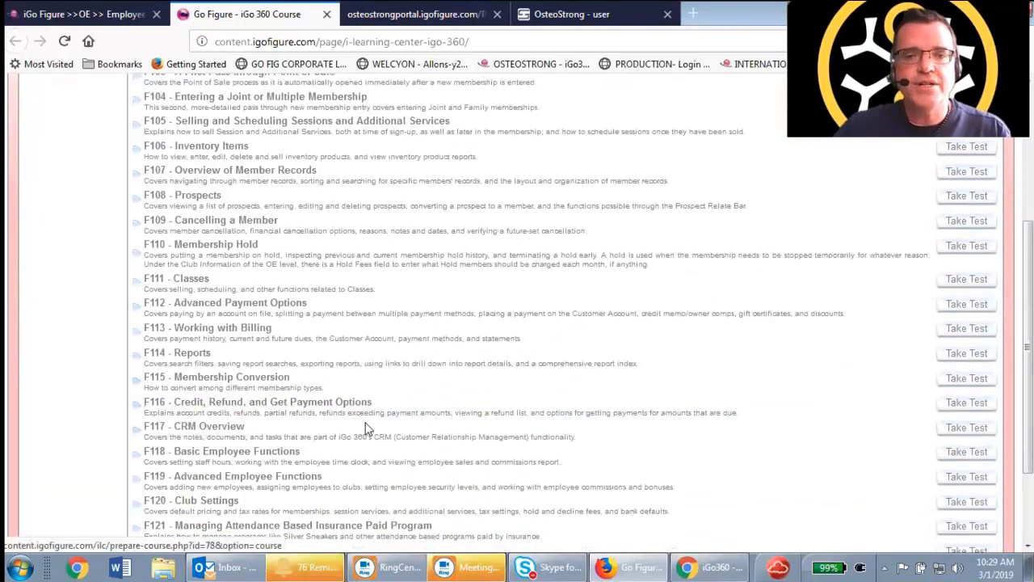
scroll(364, 421, down, 1)
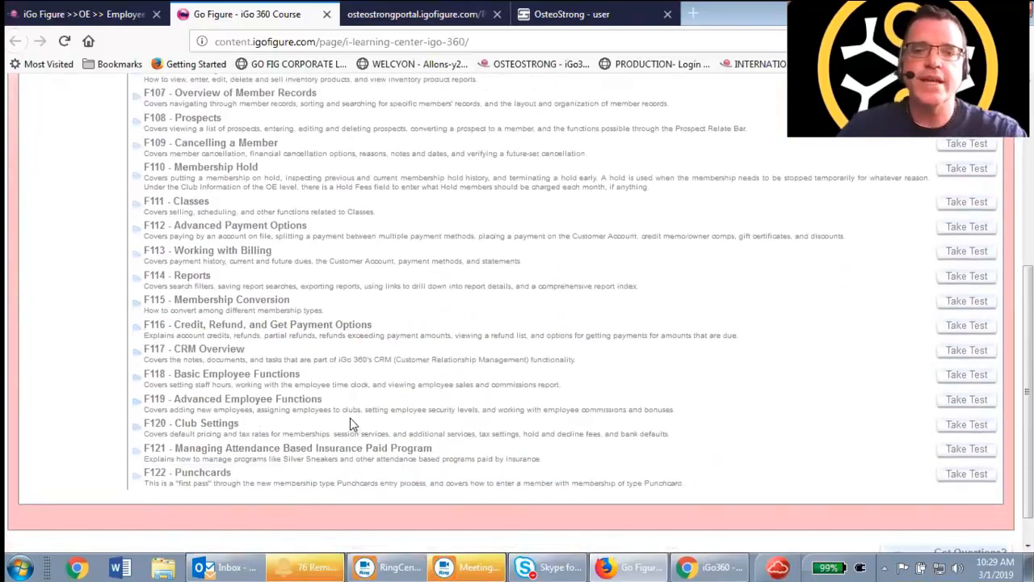
click(93, 13)
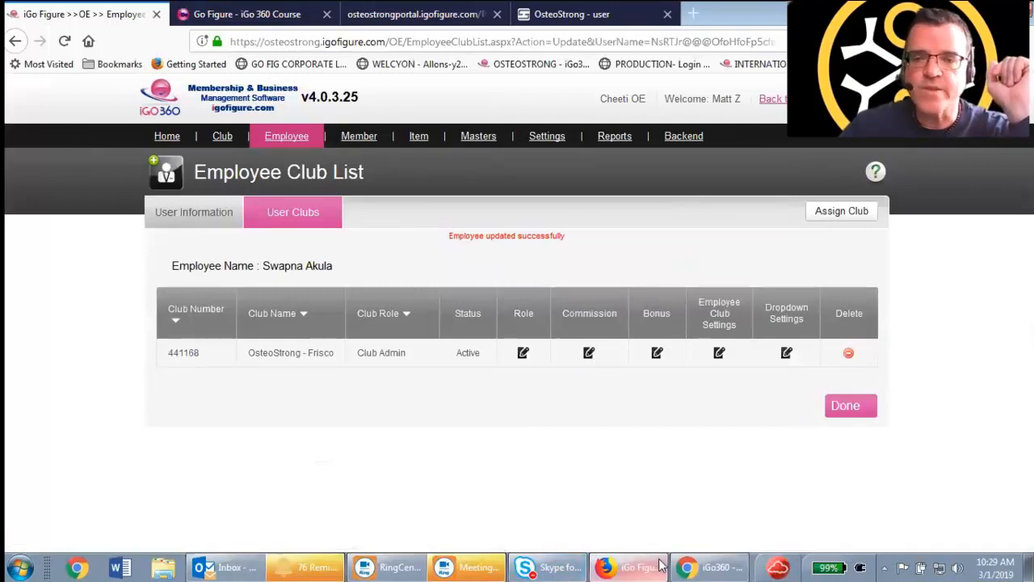
Switch to the club-level iGo360 window, clock in a staff member on the Employee Time Clock, and return
click(692, 567)
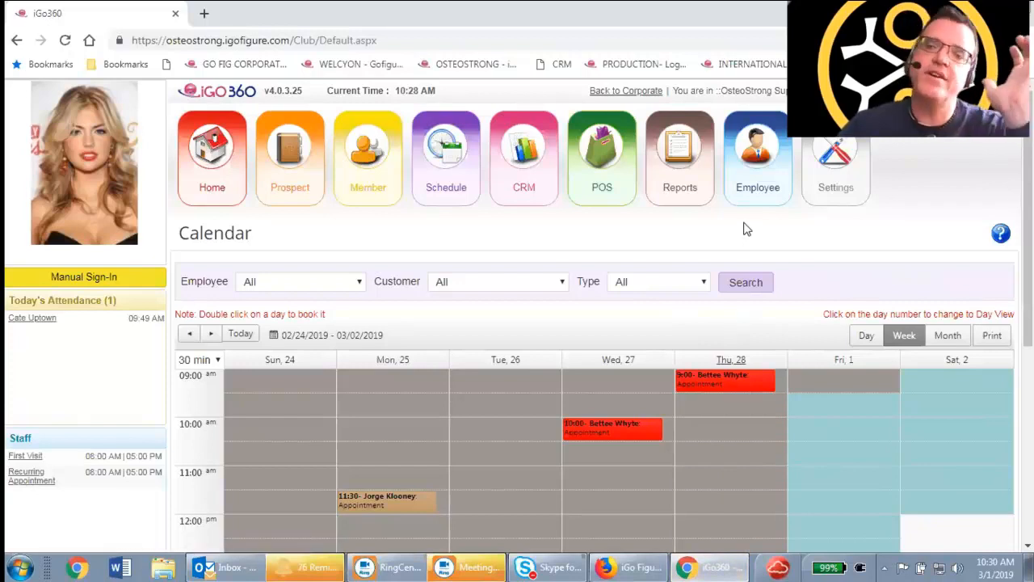
mouse_move(761, 175)
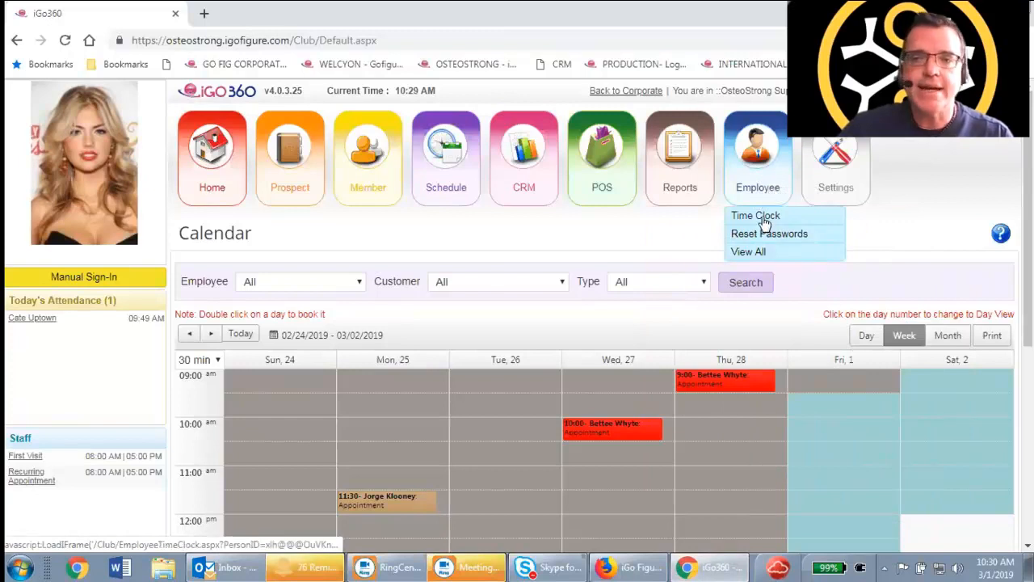
click(762, 214)
click(571, 334)
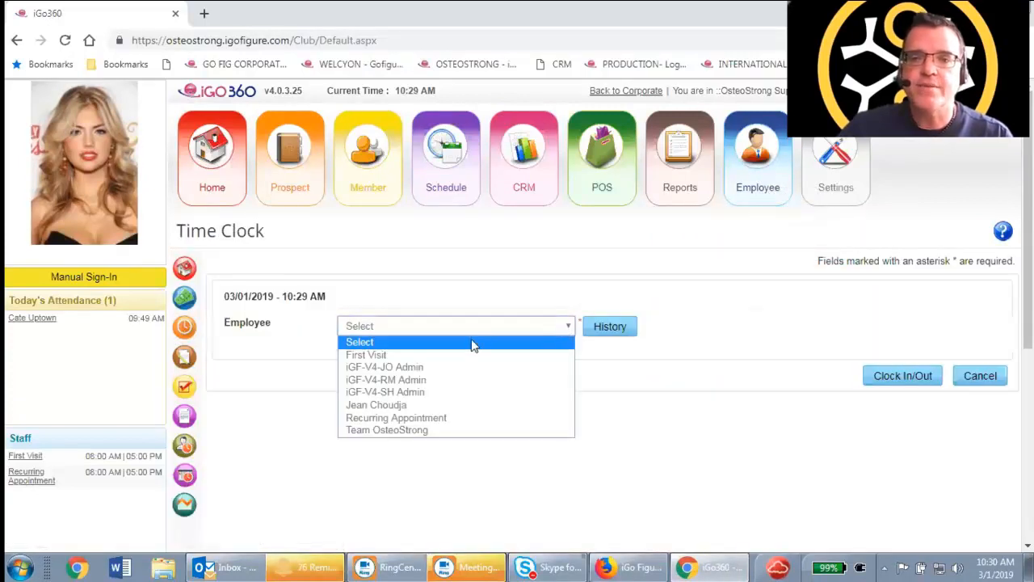
click(464, 406)
click(896, 378)
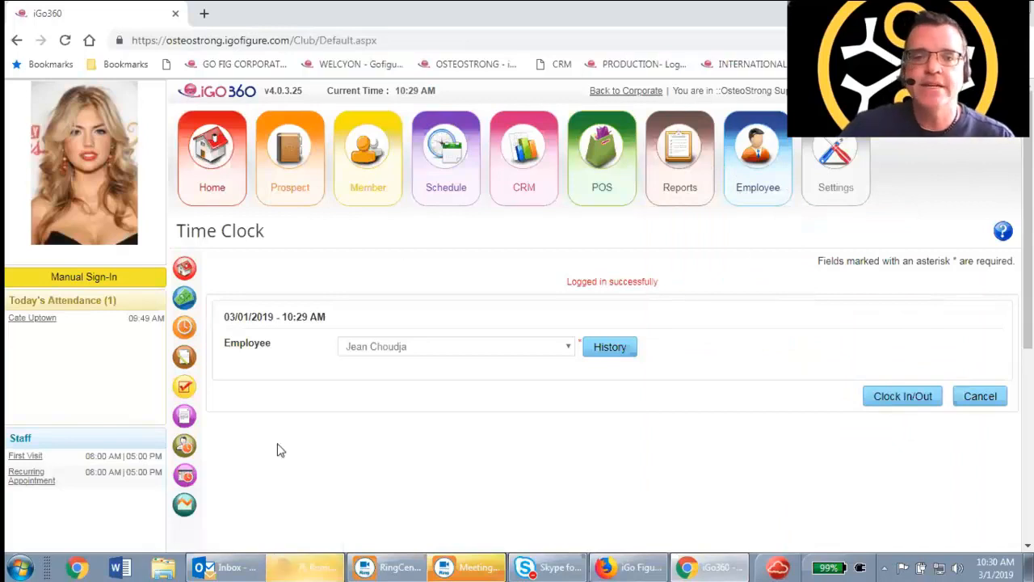
click(614, 566)
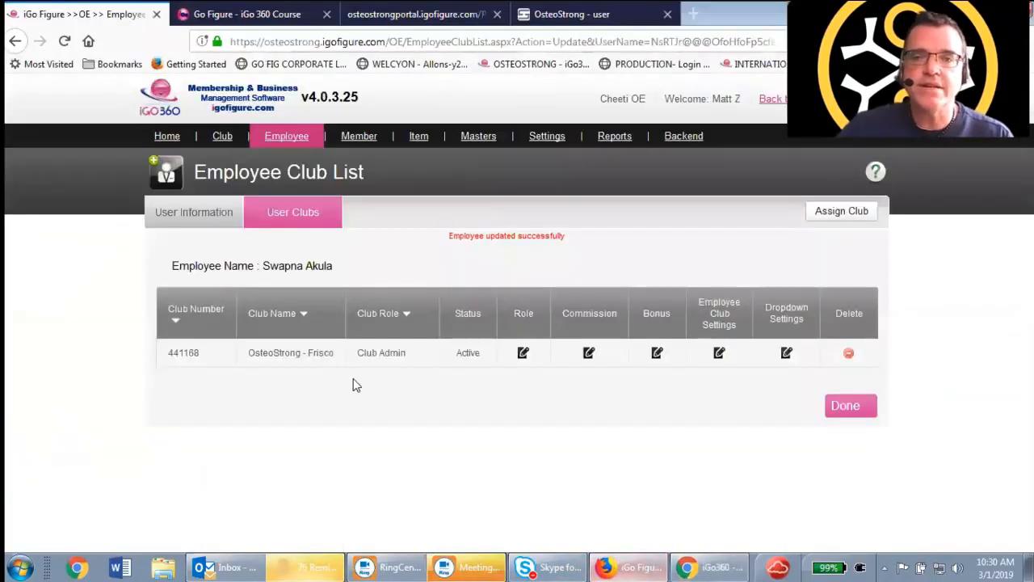